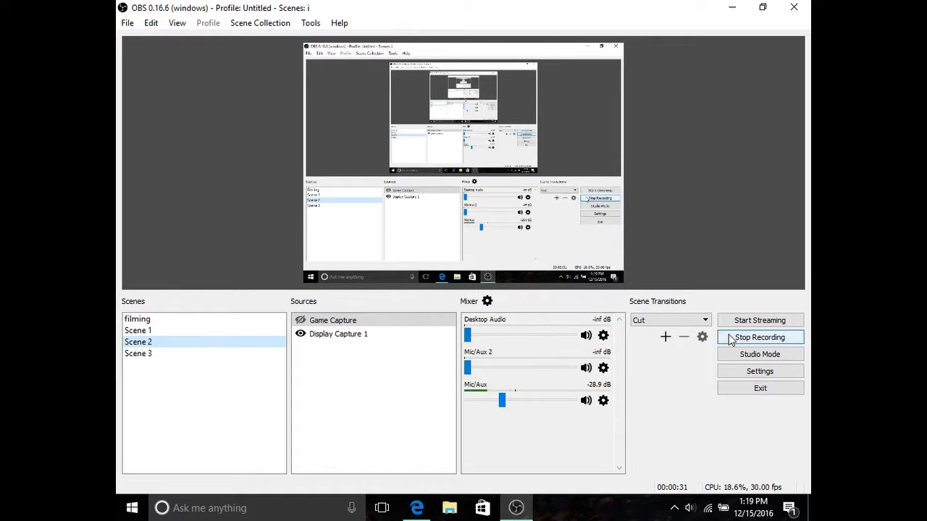
Raise Desktop Audio to 0.0 dB and add Scene 4 with Display Capture 2 capturing Display 0
left_click(478, 341)
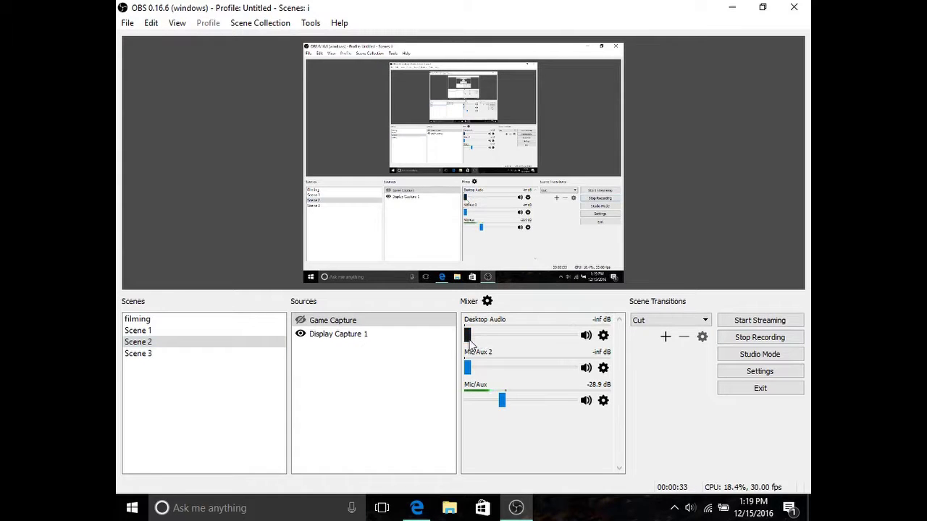
left_click_drag(469, 336, 574, 339)
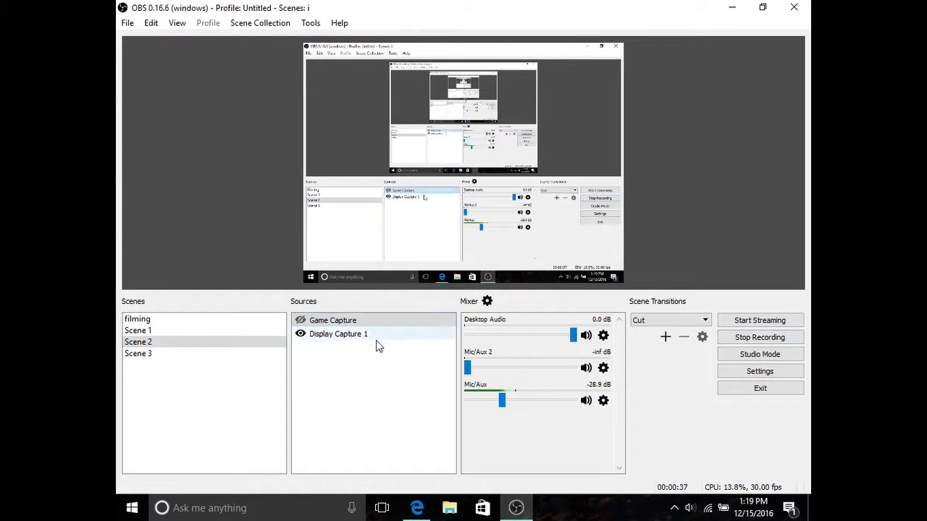
right_click(224, 366)
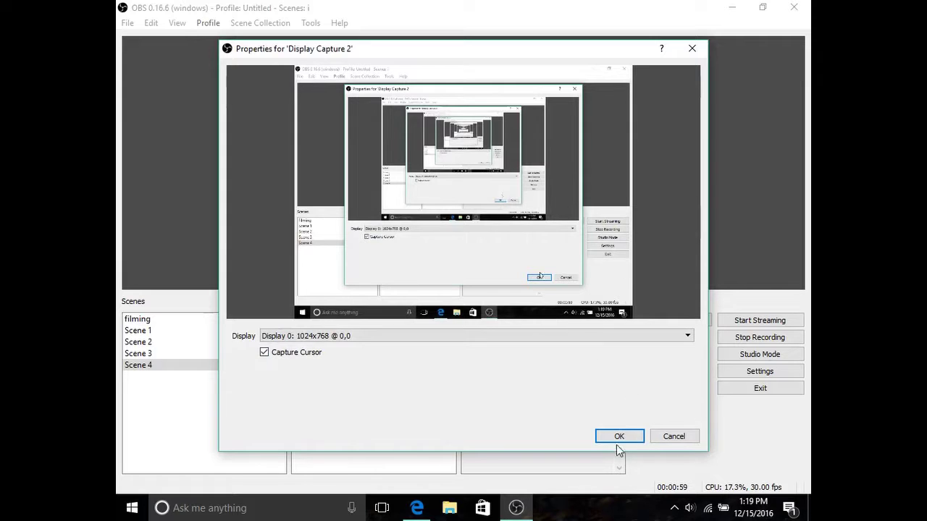
left_click(619, 439)
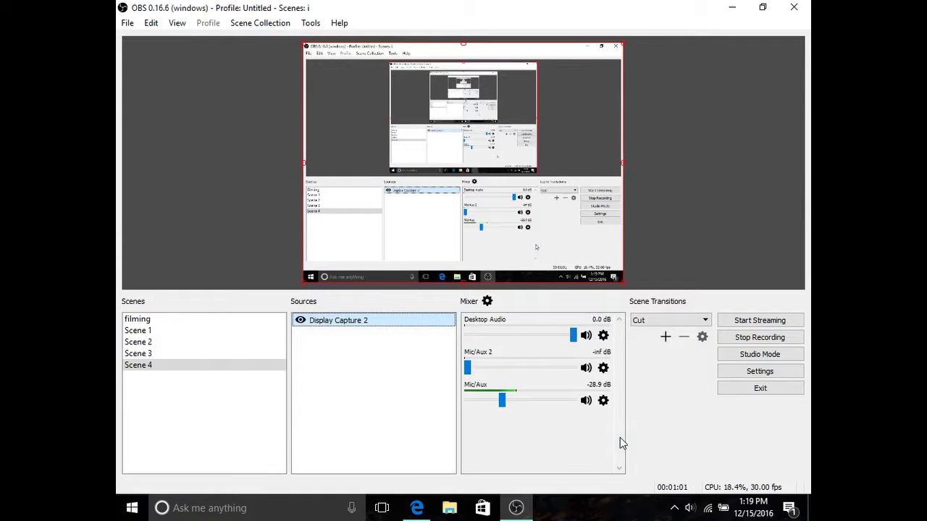
Start adding a Video Capture Device source from the Sources list's Add menu
right_click(363, 357)
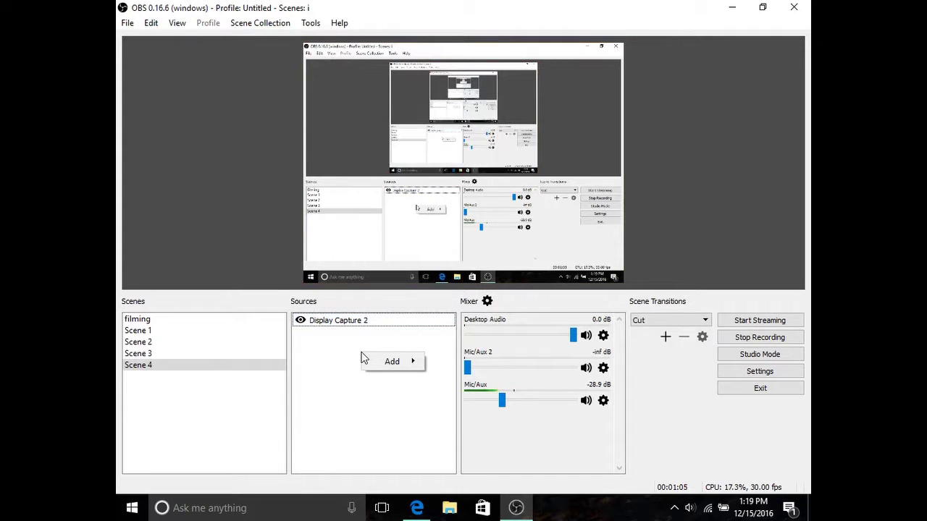
mouse_move(388, 366)
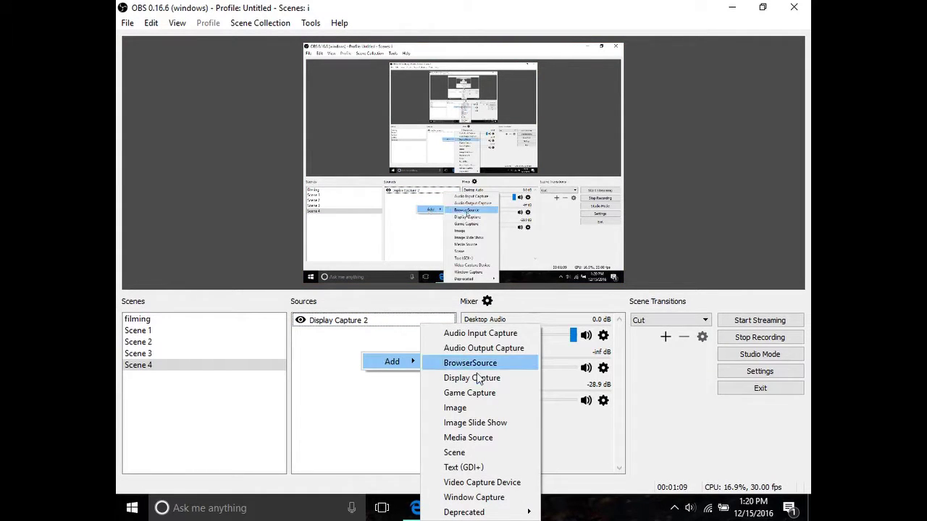
left_click(344, 362)
right_click(344, 361)
mouse_move(356, 366)
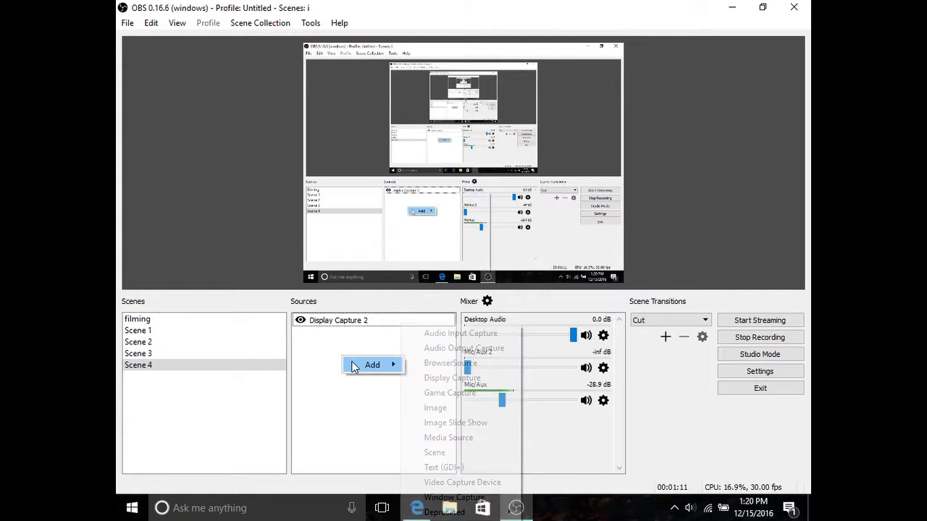
left_click(485, 483)
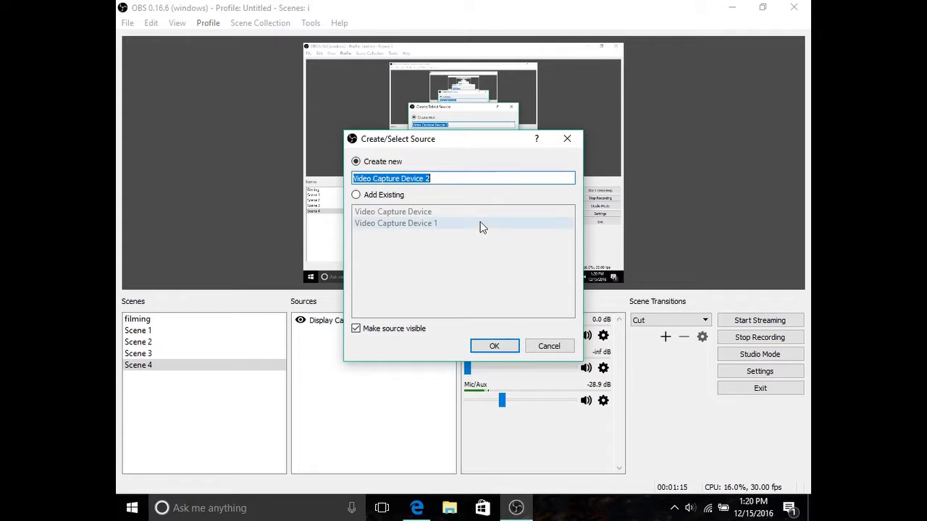
Reuse the existing Video Capture Device in Scene 4, then select Display Capture 2
left_click(357, 195)
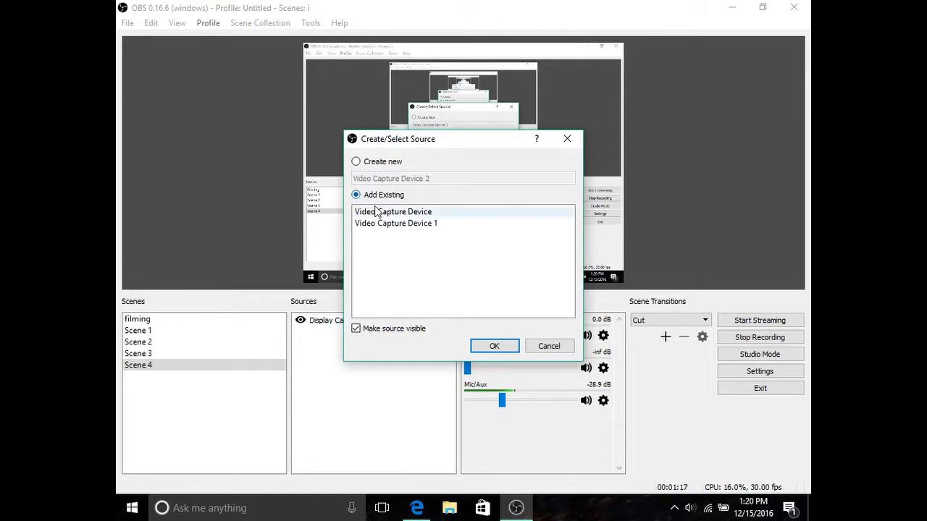
left_click(409, 212)
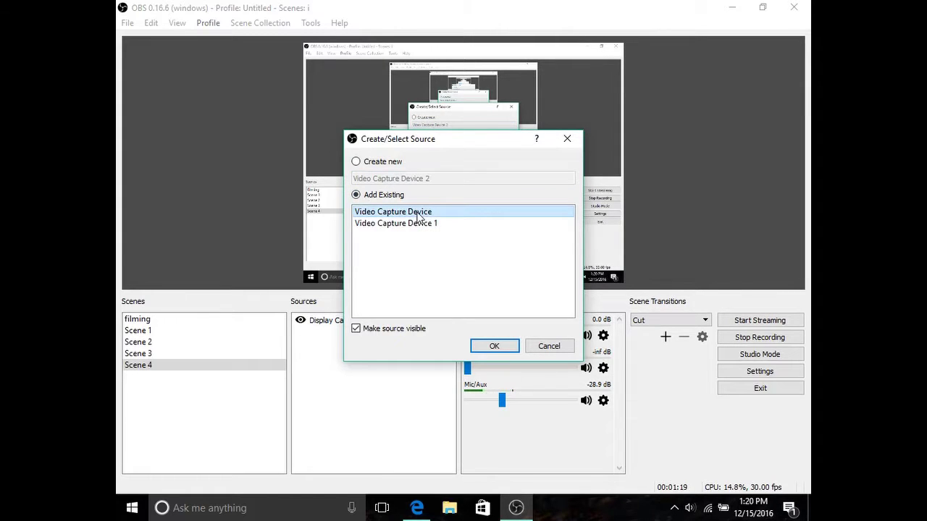
left_click(492, 346)
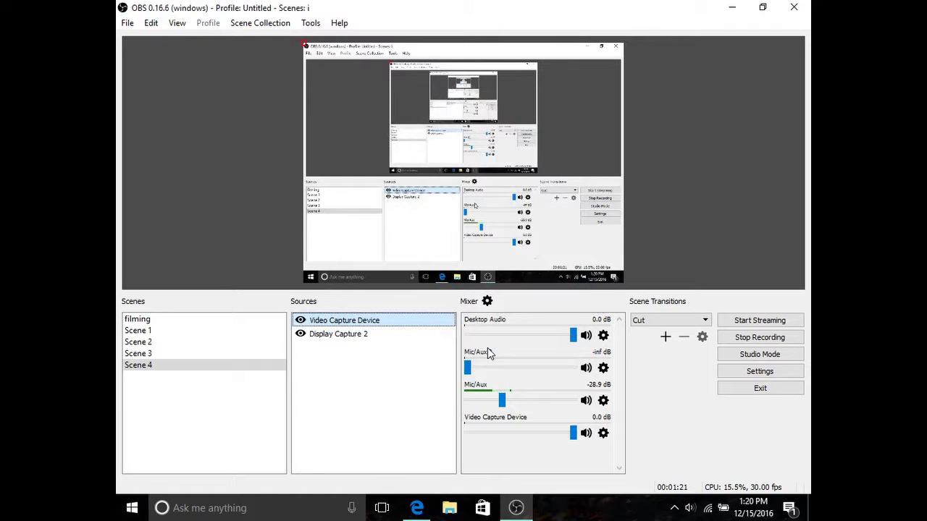
left_click(352, 368)
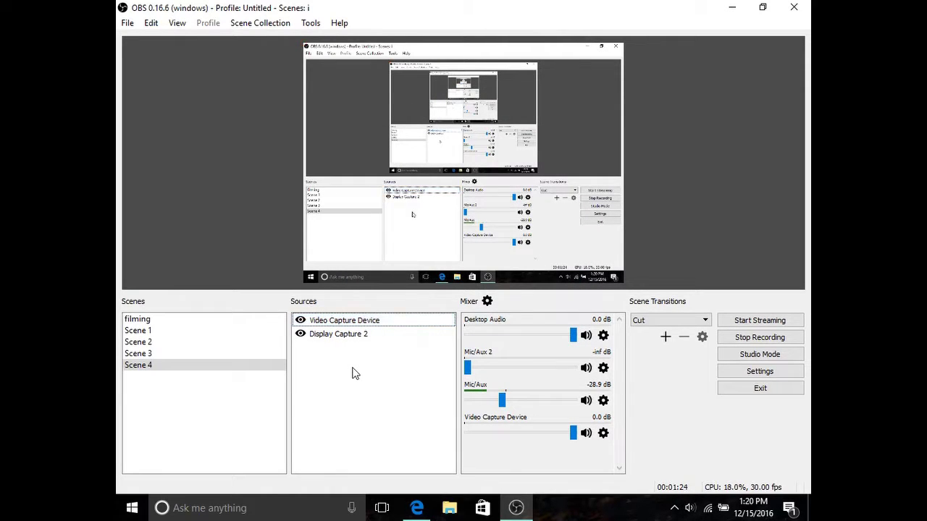
left_click(360, 147)
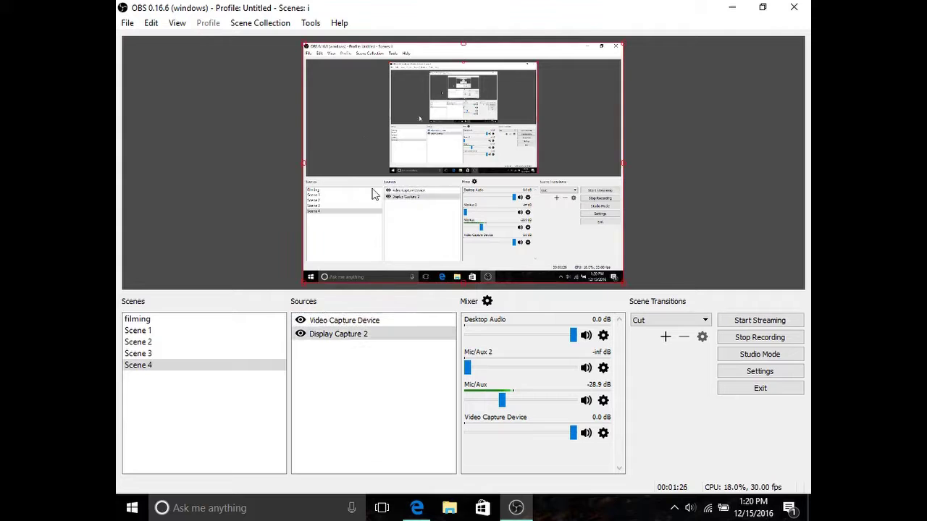
Remove the Video Capture Device source from Scene 4
right_click(370, 320)
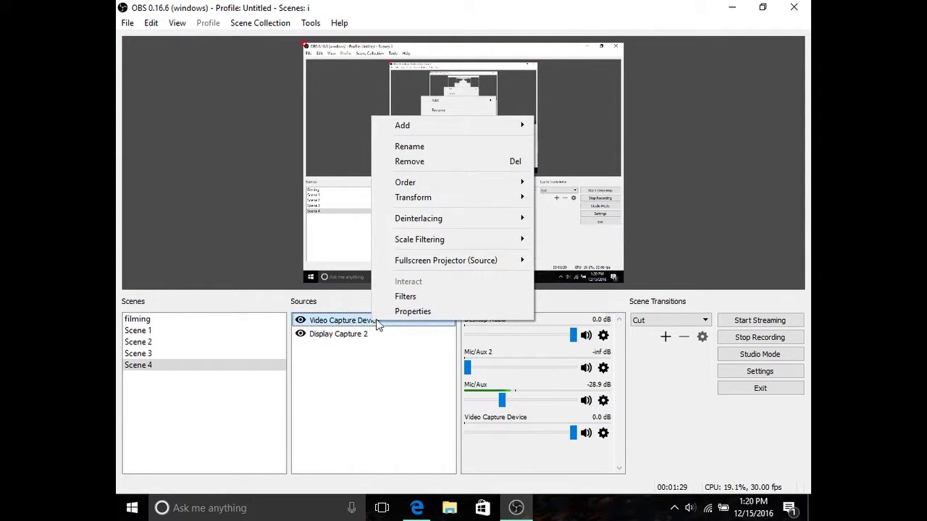
left_click(432, 161)
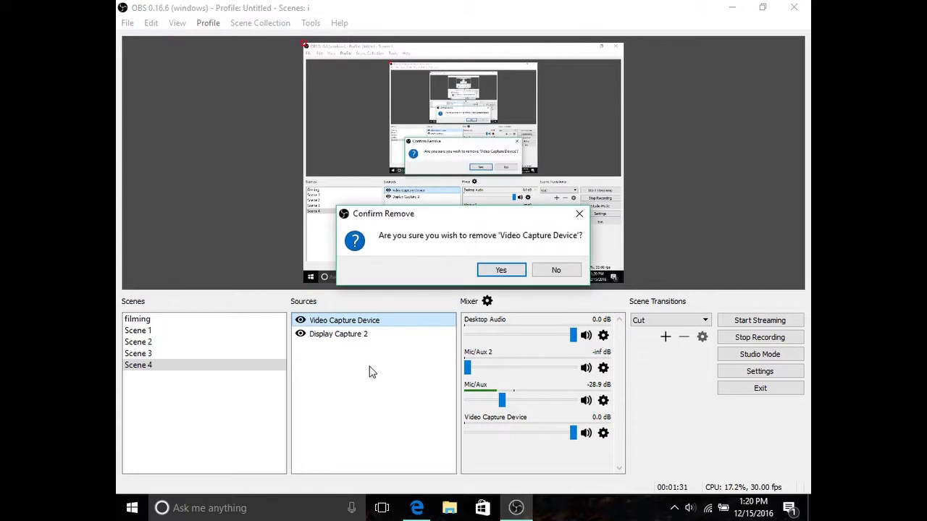
left_click(498, 270)
Create a new Video Capture Device 2 webcam source
right_click(399, 338)
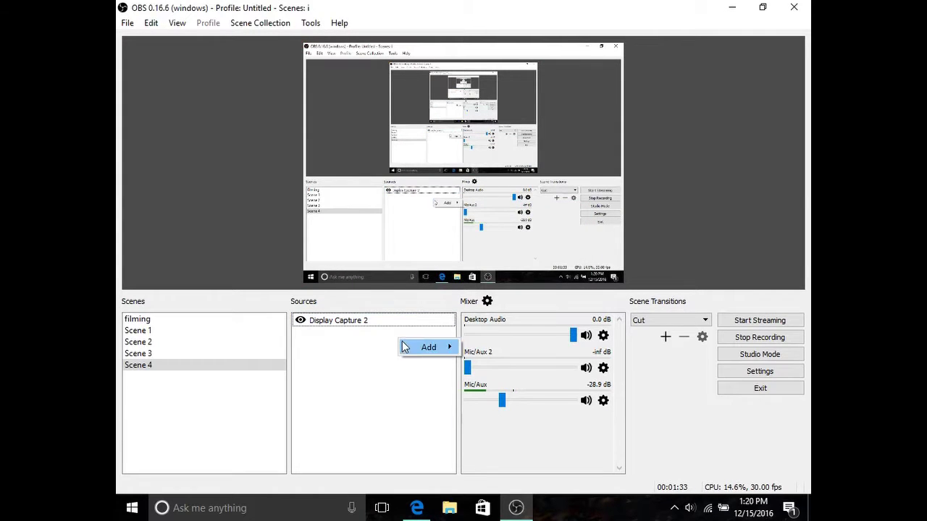
mouse_move(411, 350)
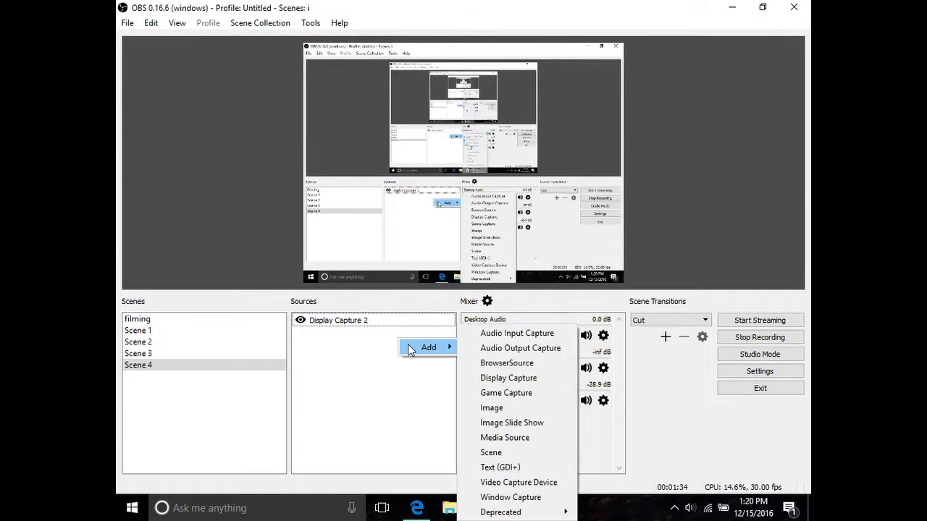
left_click(508, 485)
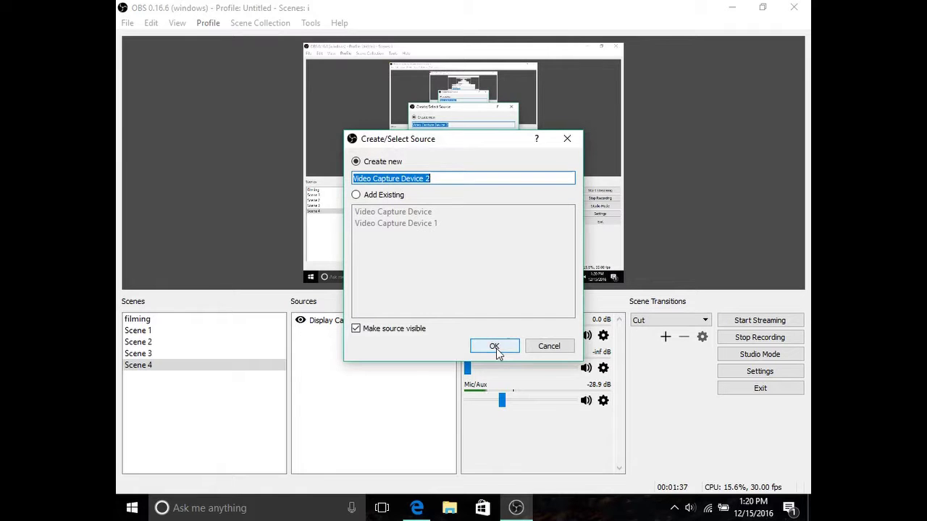
left_click(494, 346)
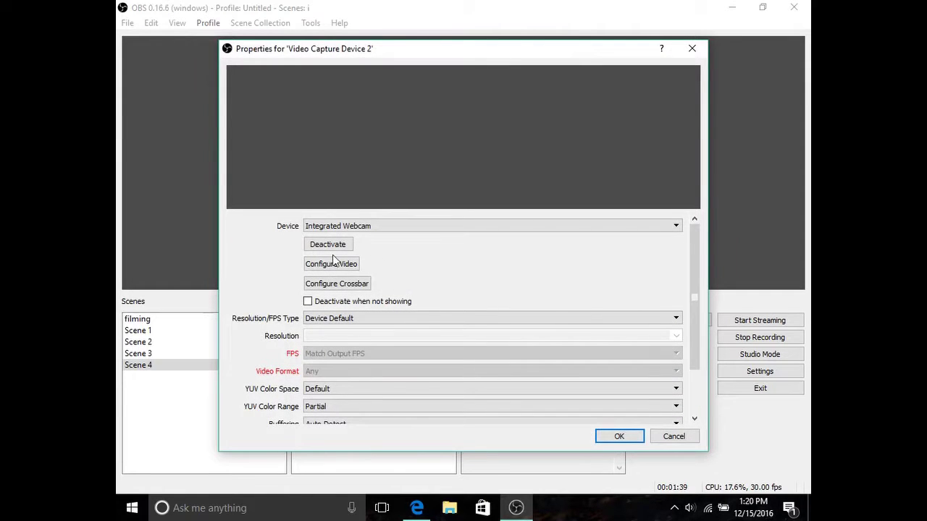
Toggle the Integrated Webcam off and on, then close its properties and discard the changes
left_click(328, 249)
left_click(328, 245)
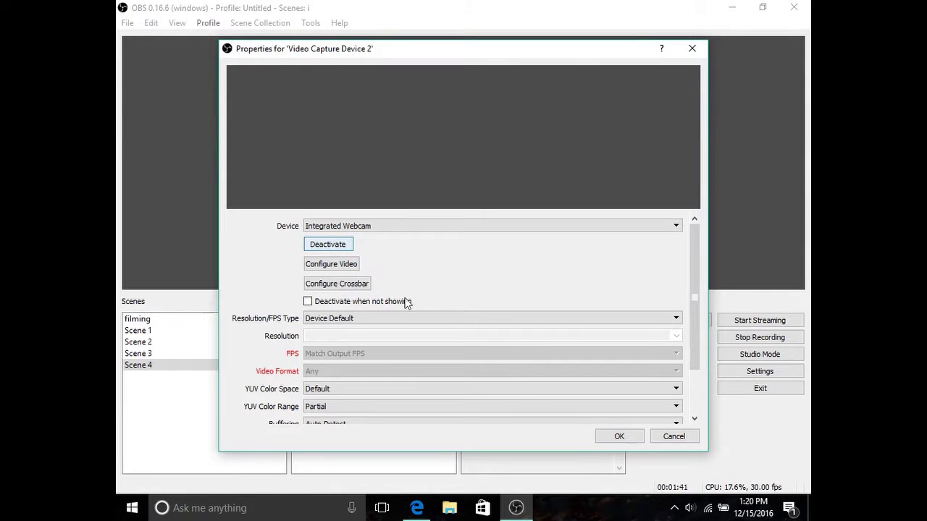
left_click(691, 48)
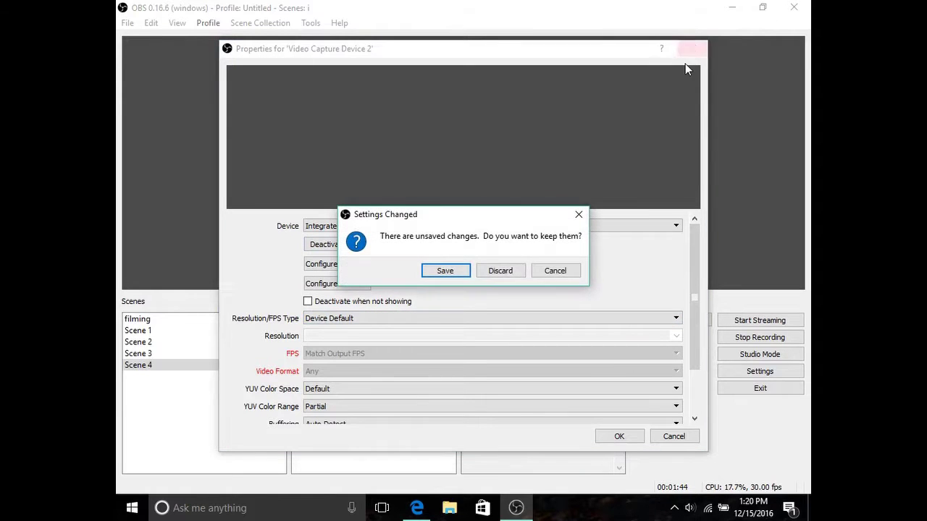
left_click(501, 271)
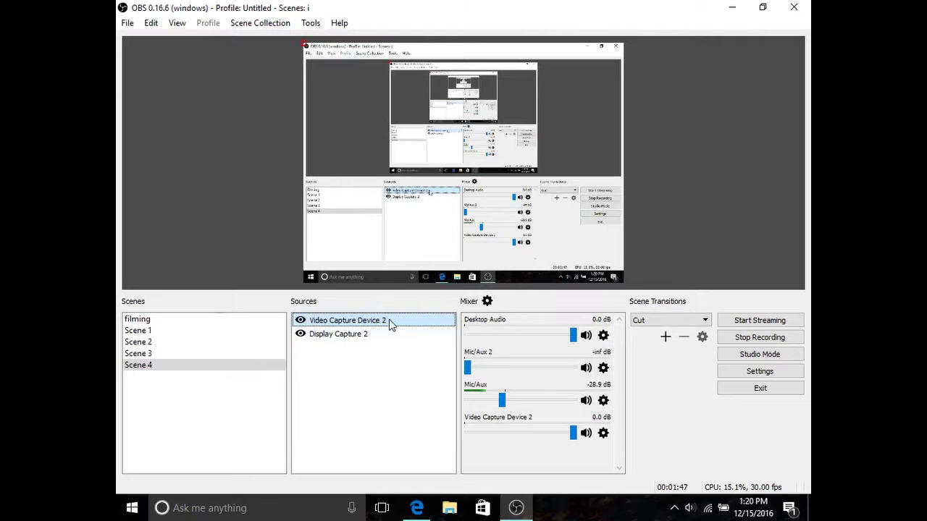
Remove Video Capture Device 2, leaving only Display Capture 2 in Scene 4
right_click(389, 322)
left_click(443, 160)
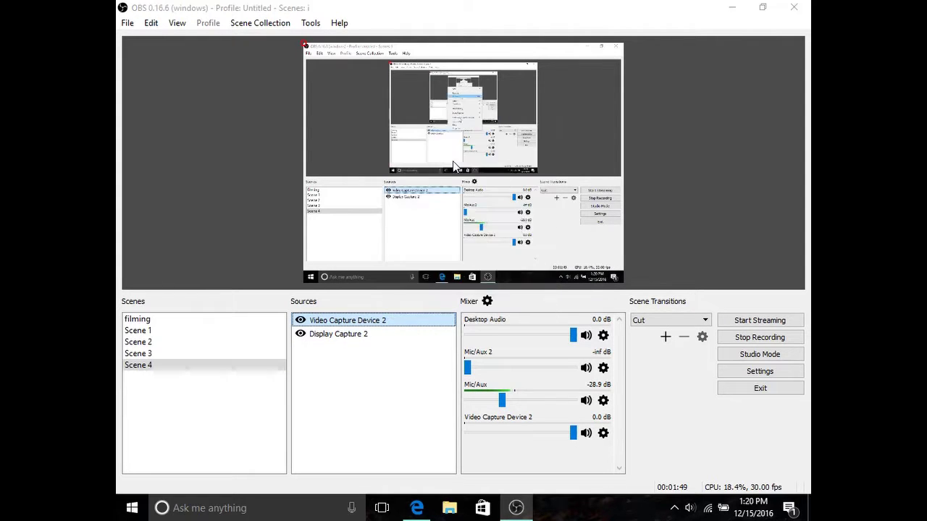
left_click(503, 270)
right_click(373, 334)
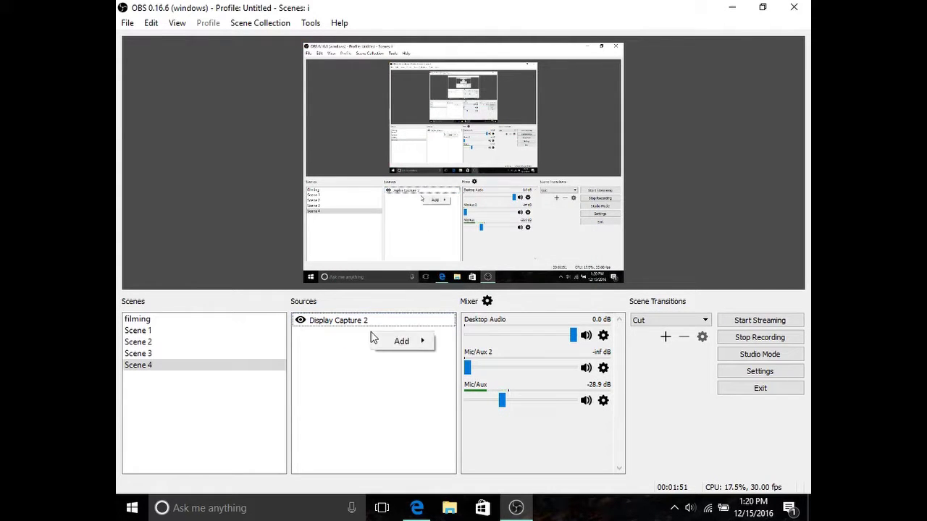
mouse_move(393, 346)
left_click(227, 360)
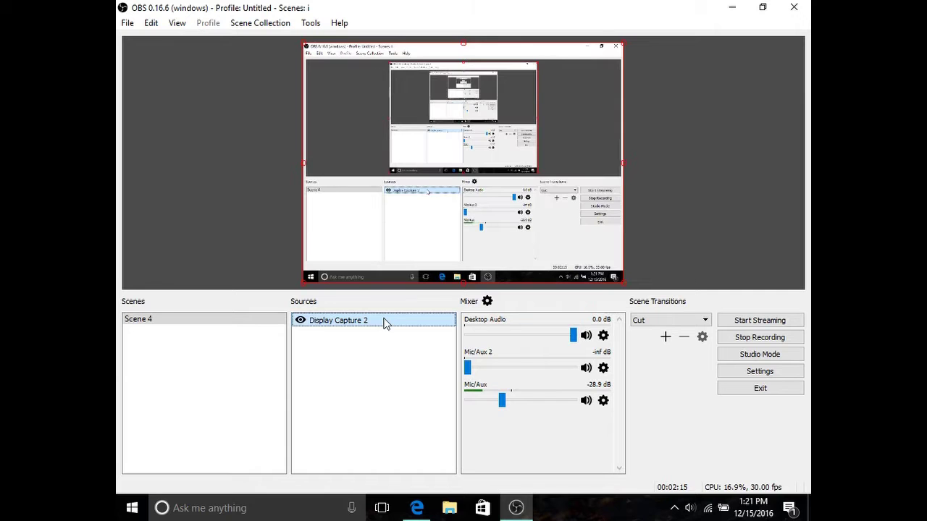
Cancel a stray Image source and create a new Video Capture Device webcam source instead
right_click(383, 346)
mouse_move(395, 356)
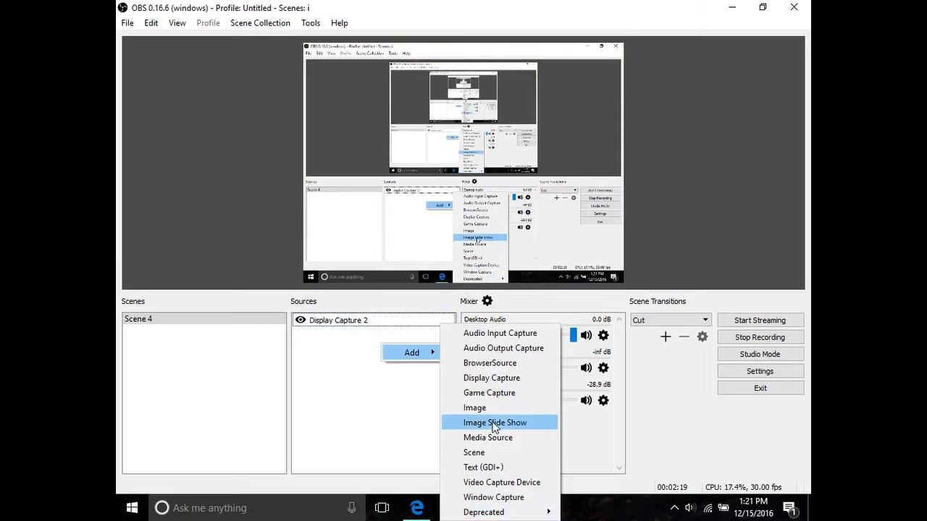
left_click(499, 403)
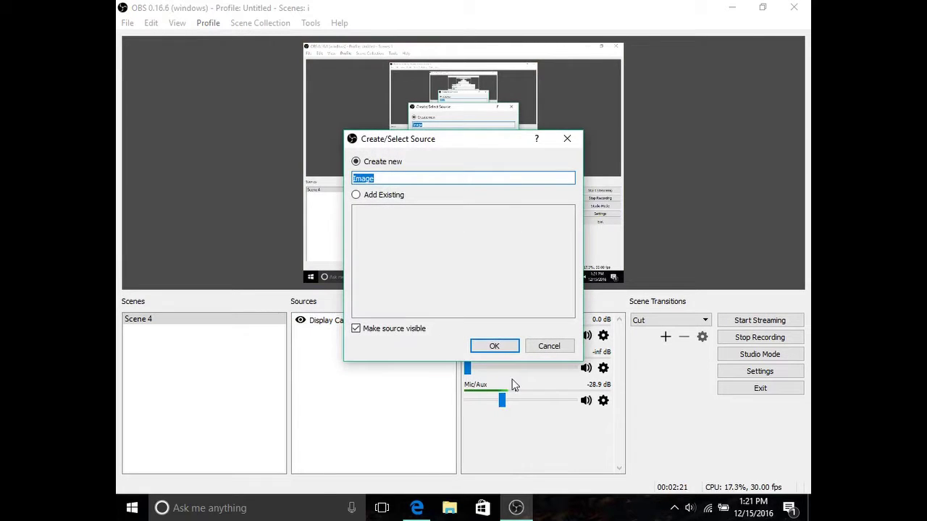
left_click(541, 346)
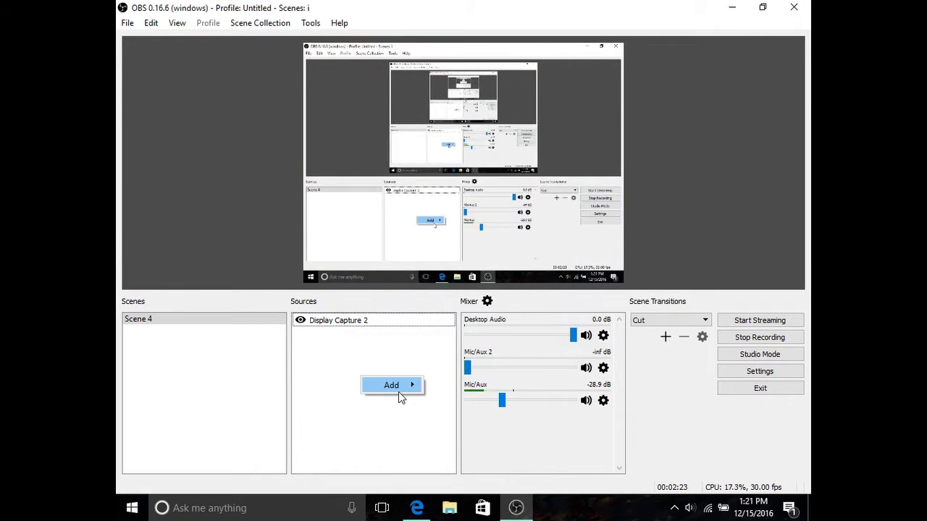
mouse_move(399, 388)
left_click(465, 480)
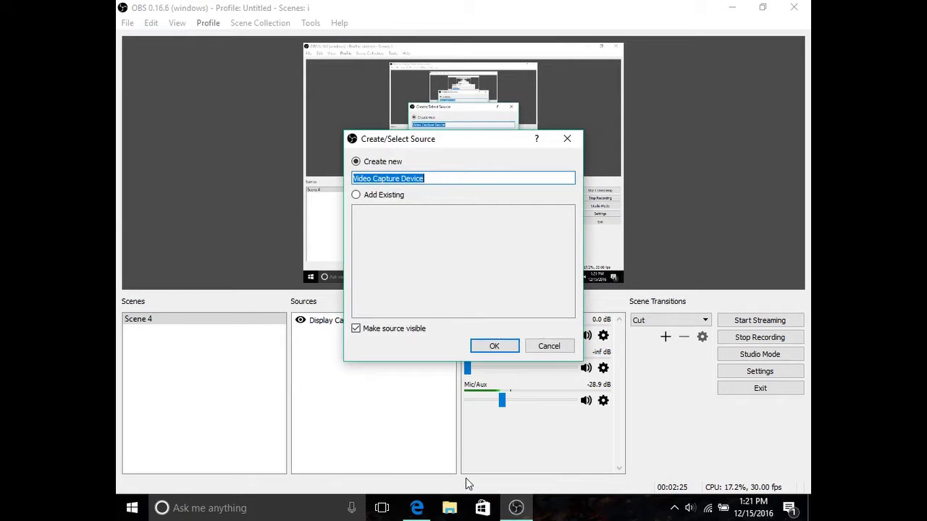
left_click(489, 348)
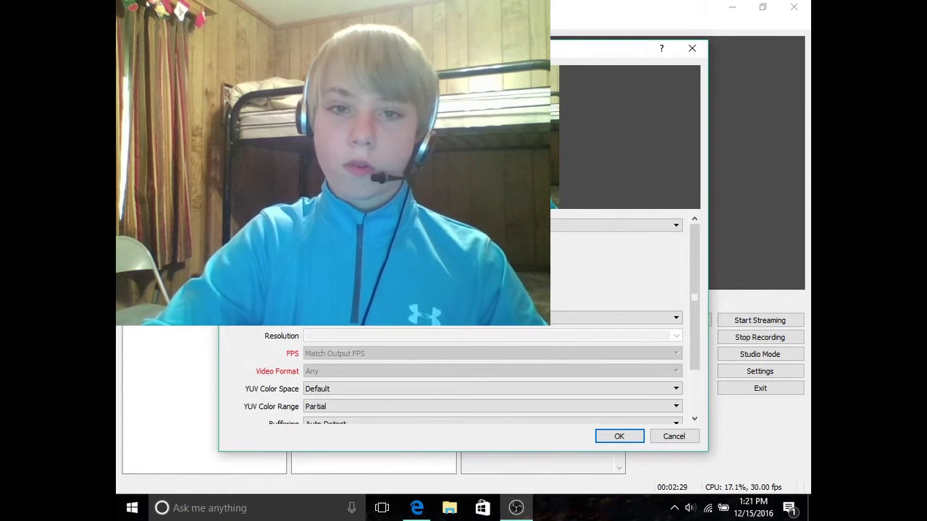
Accept the webcam properties and shrink the webcam into the preview's top-left corner
left_click(619, 437)
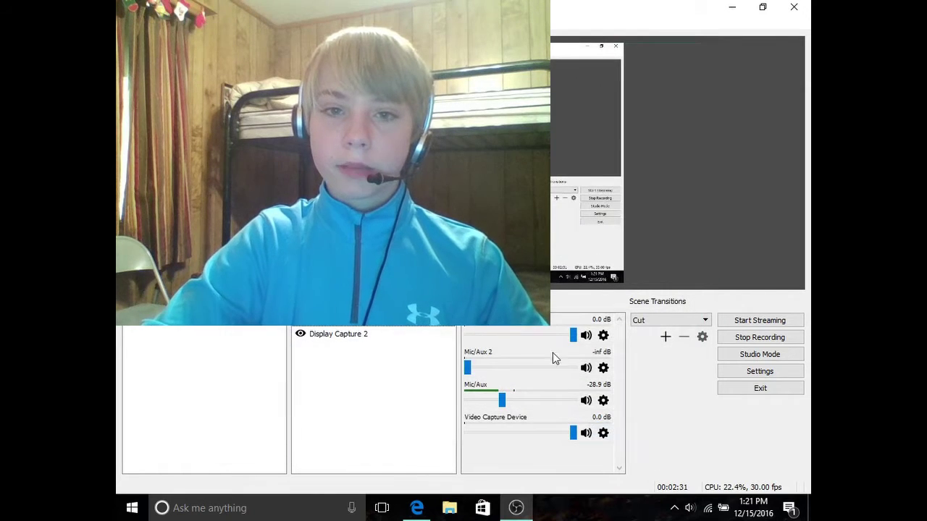
left_click_drag(503, 192, 379, 99)
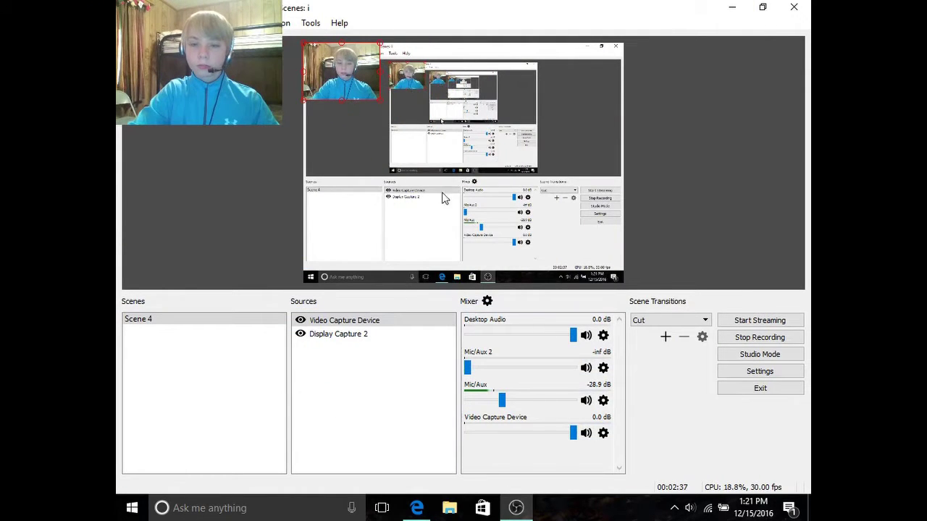
left_click(746, 337)
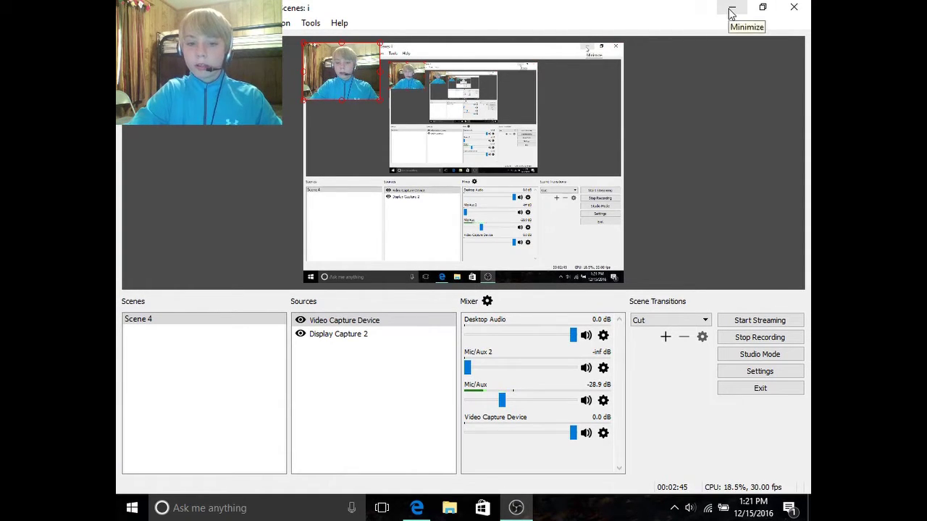
left_click(730, 13)
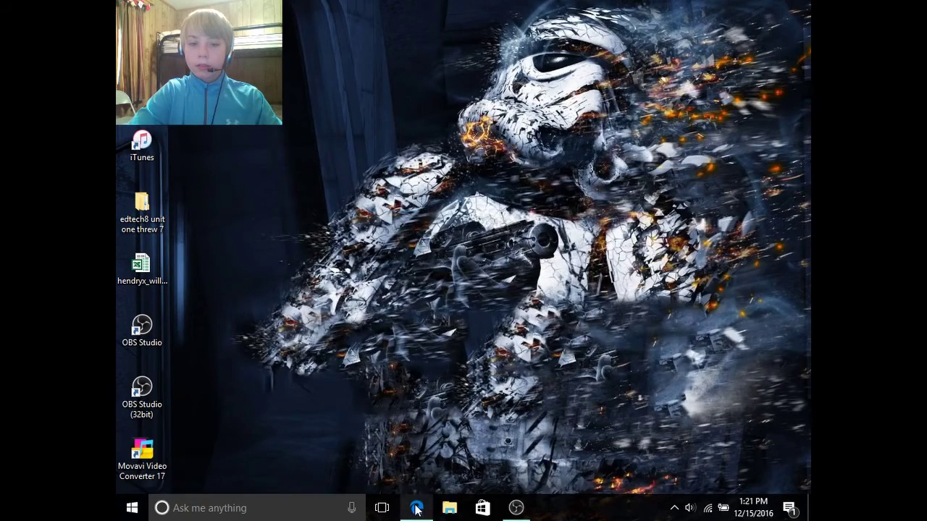
left_click(416, 508)
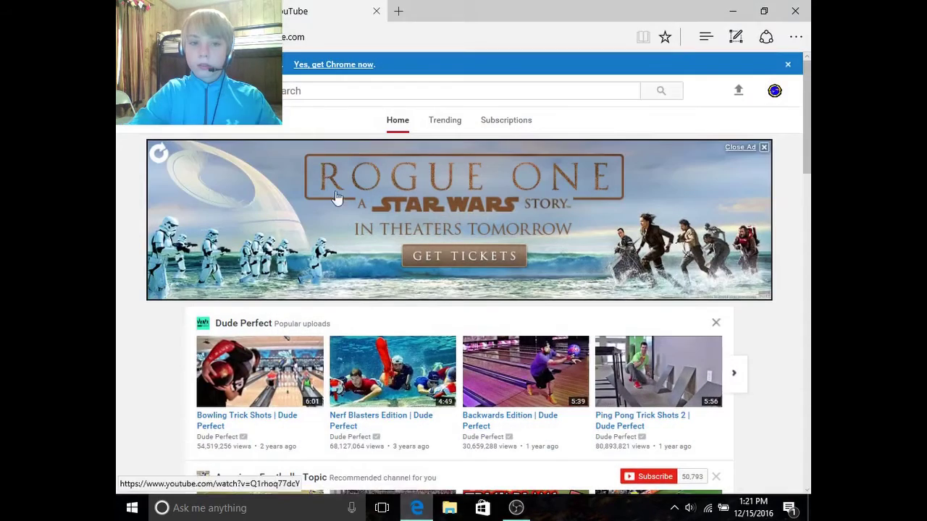
left_click(399, 8)
type("twitch")
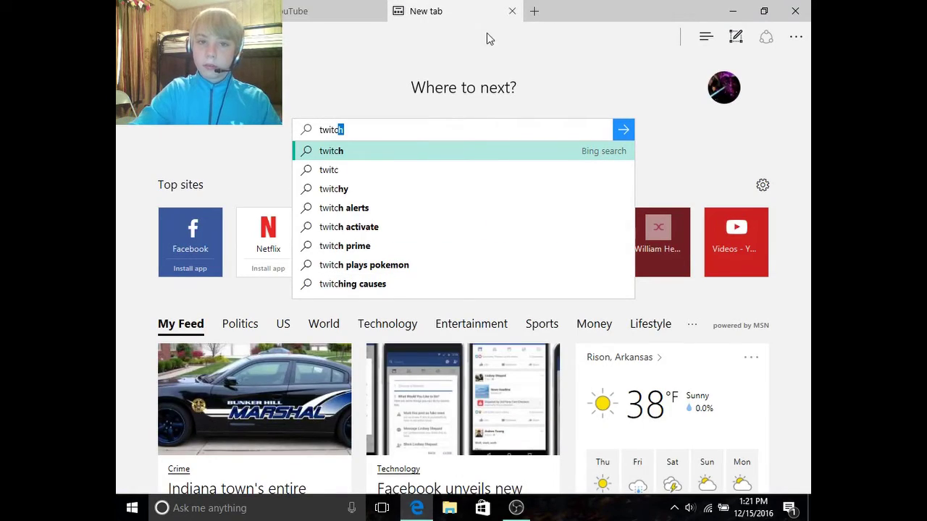
left_click(511, 12)
left_click(732, 11)
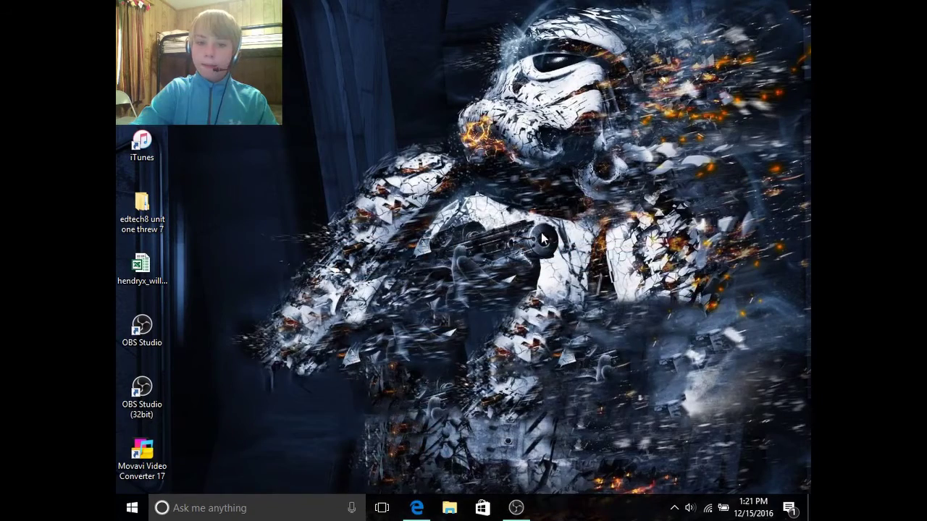
left_click(517, 513)
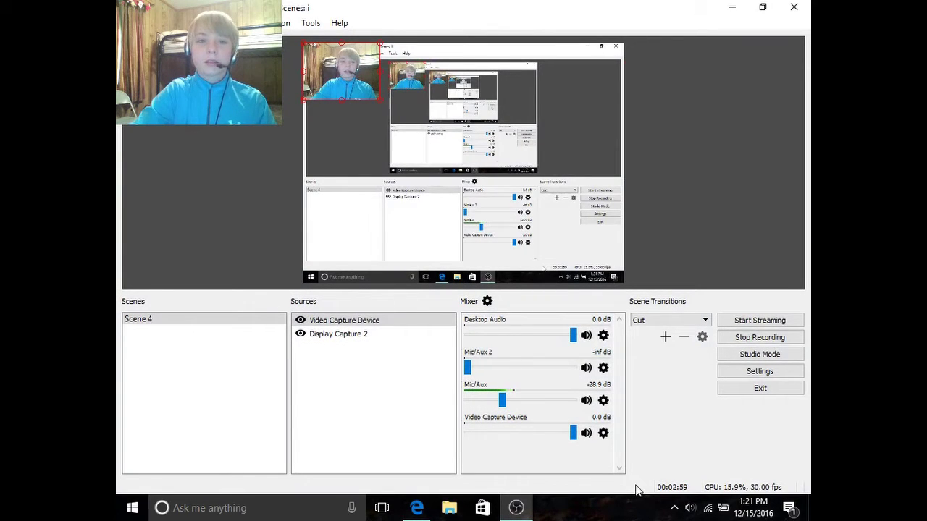
left_click(768, 323)
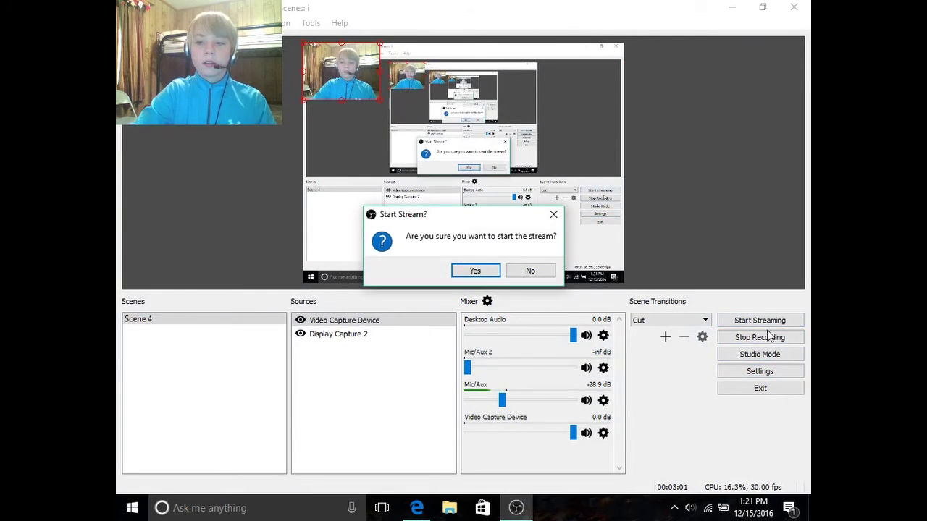
left_click(534, 273)
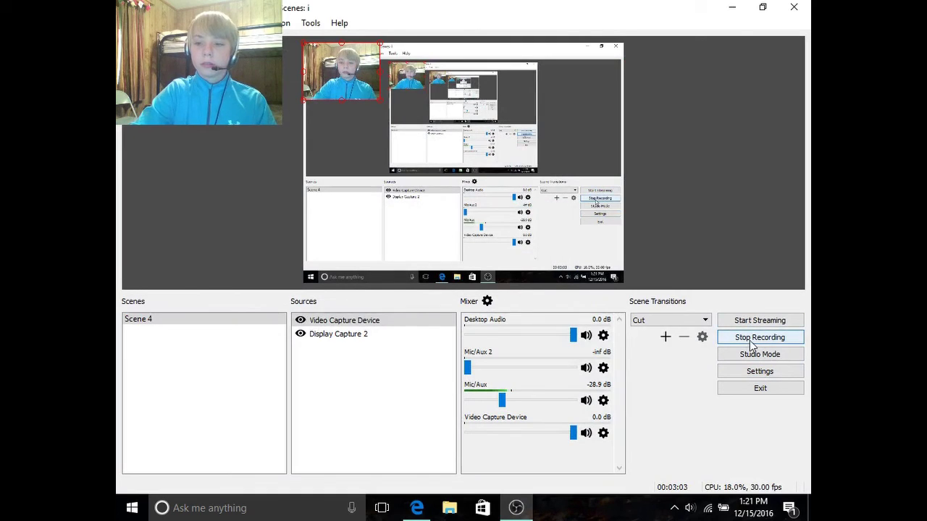